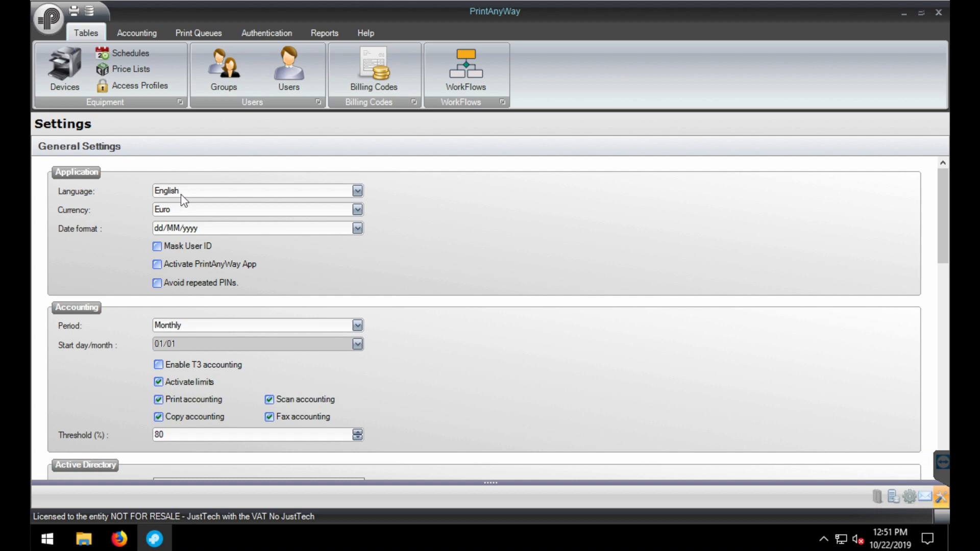
Configure the application settings with Dollar currency, MM/dd/yyyy date format and the PrintAnyWay App activated
click(357, 209)
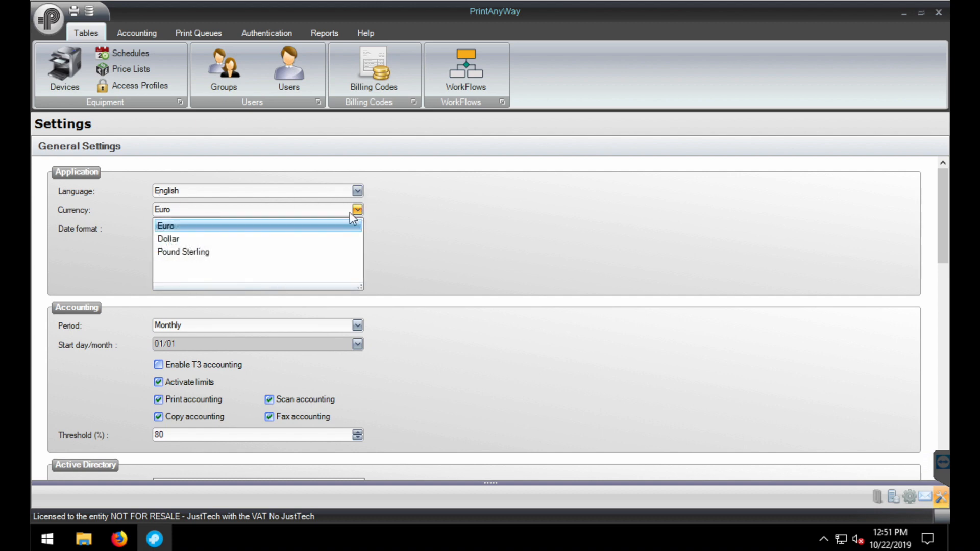
click(273, 240)
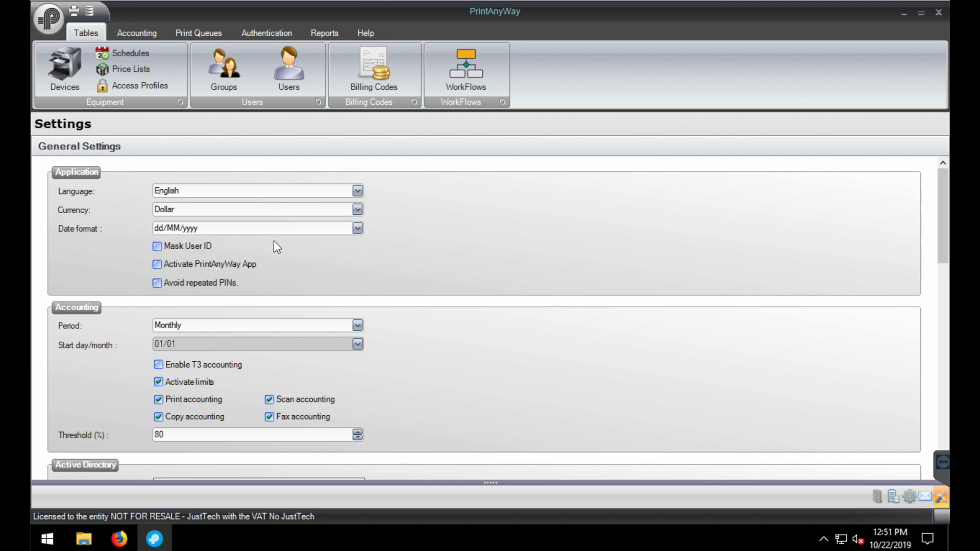
click(358, 230)
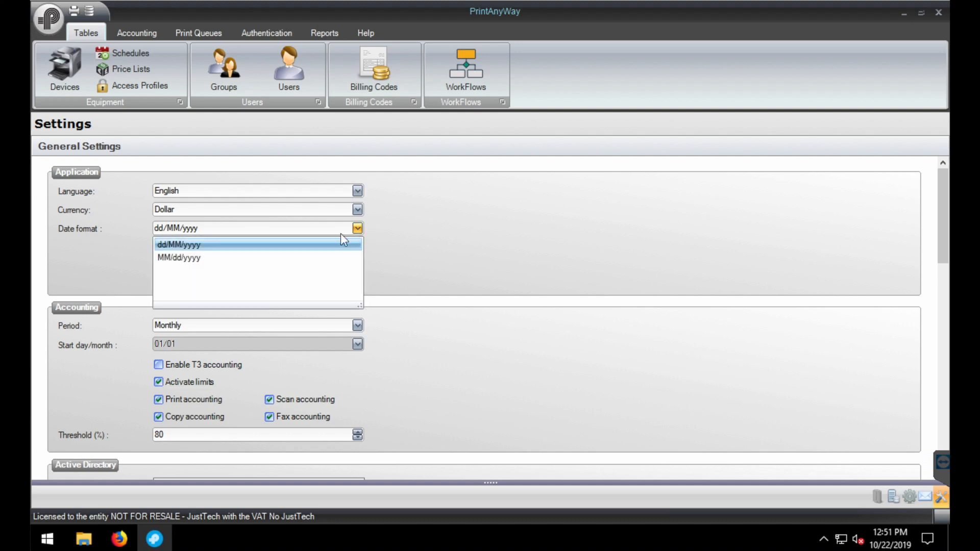
click(203, 258)
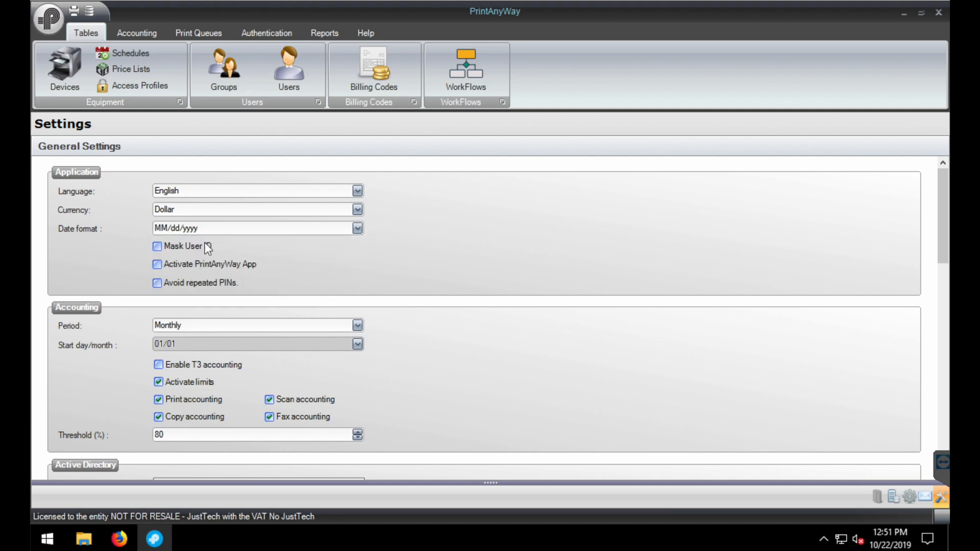
click(215, 265)
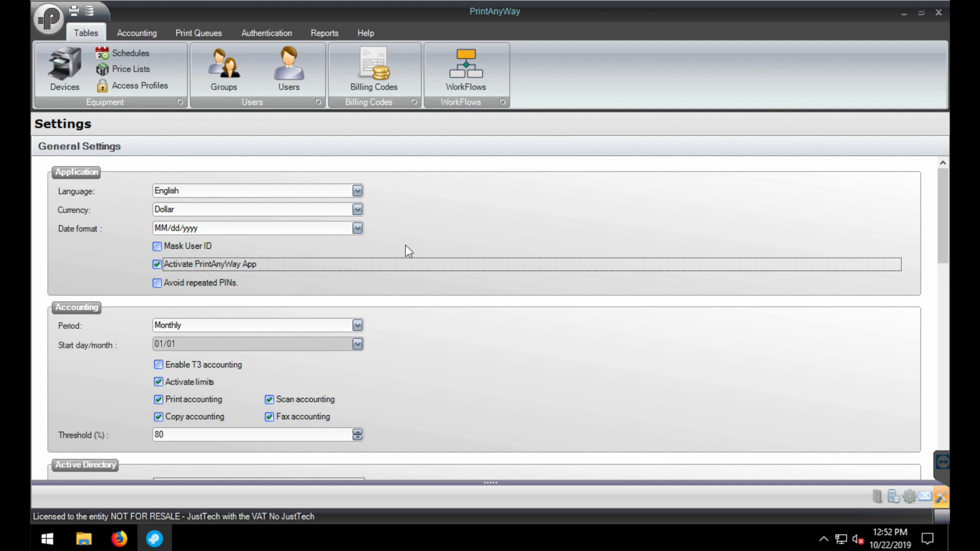
Choose UserName and Password(AD Server) or UserID and PIN as the WebPrintAnyWay authentication type
scroll(413, 349, down, 1)
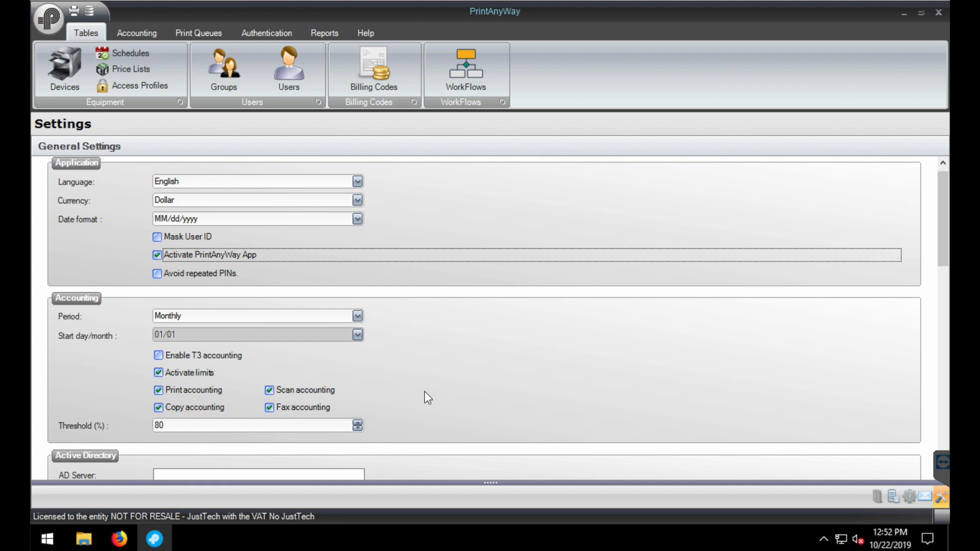
scroll(424, 392, down, 3)
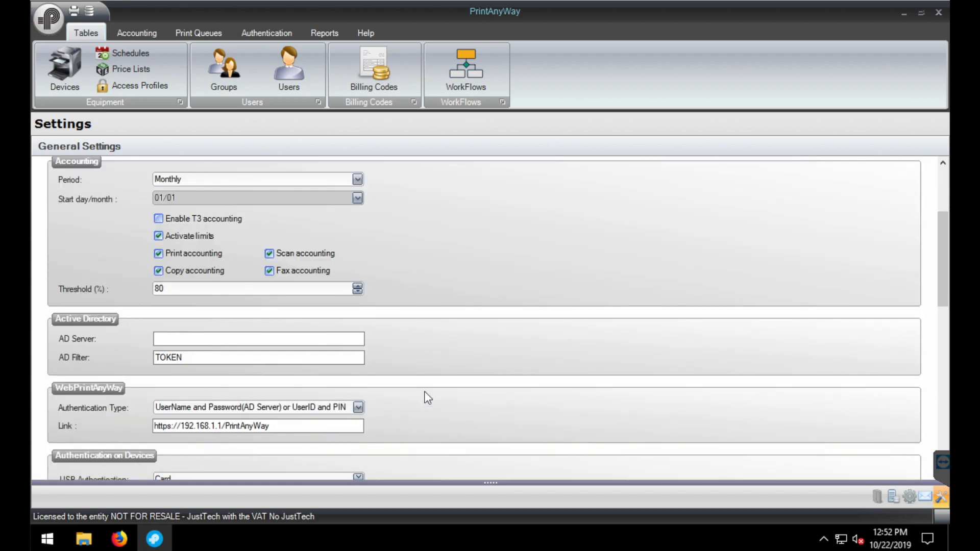
click(289, 342)
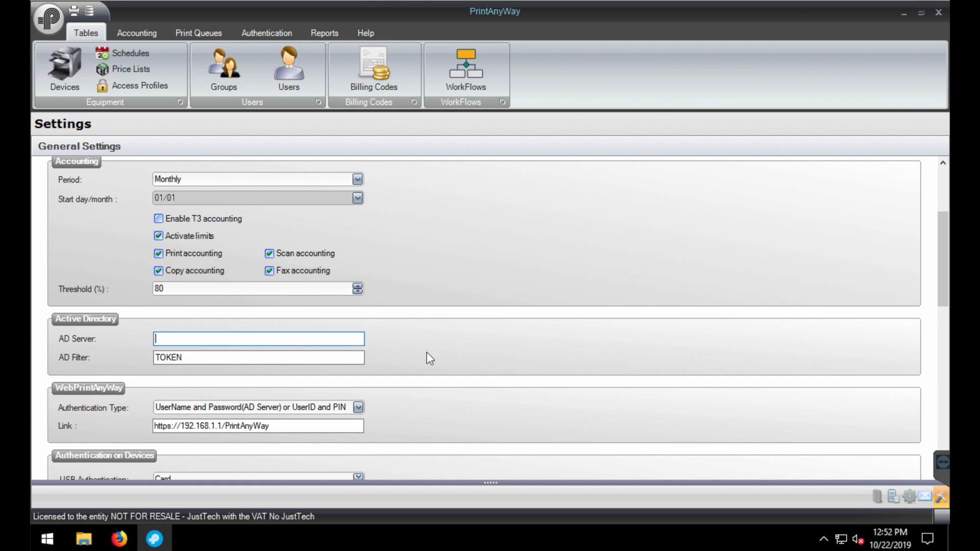
scroll(430, 359, down, 1)
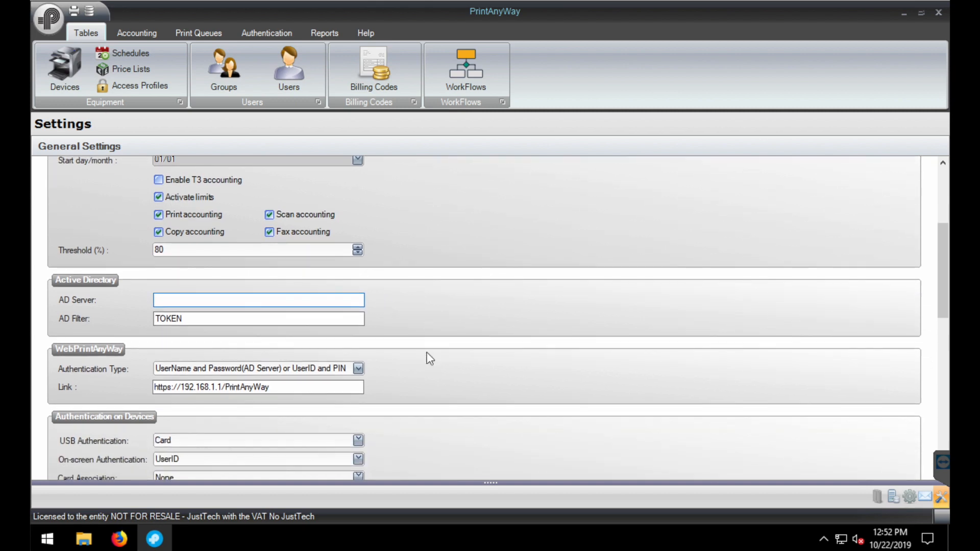
scroll(430, 359, down, 1)
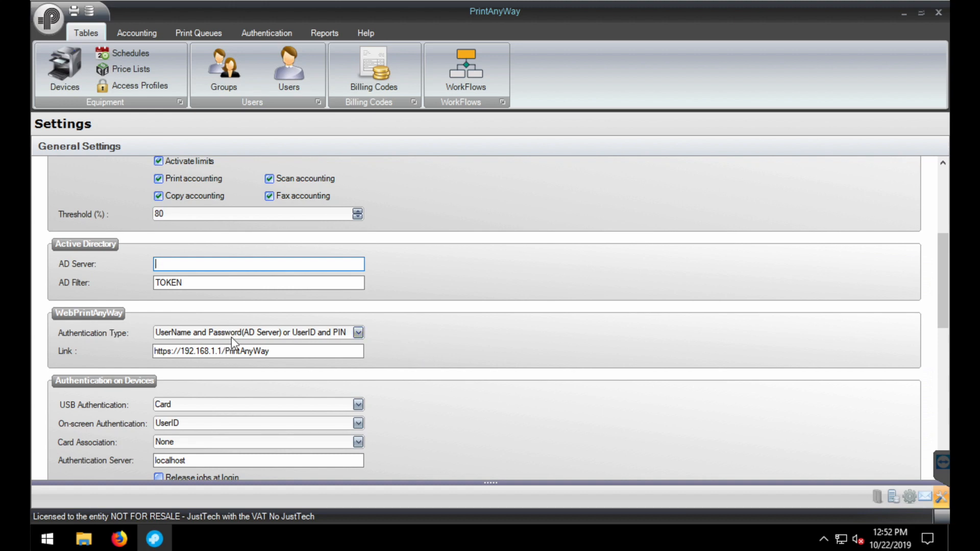
click(359, 332)
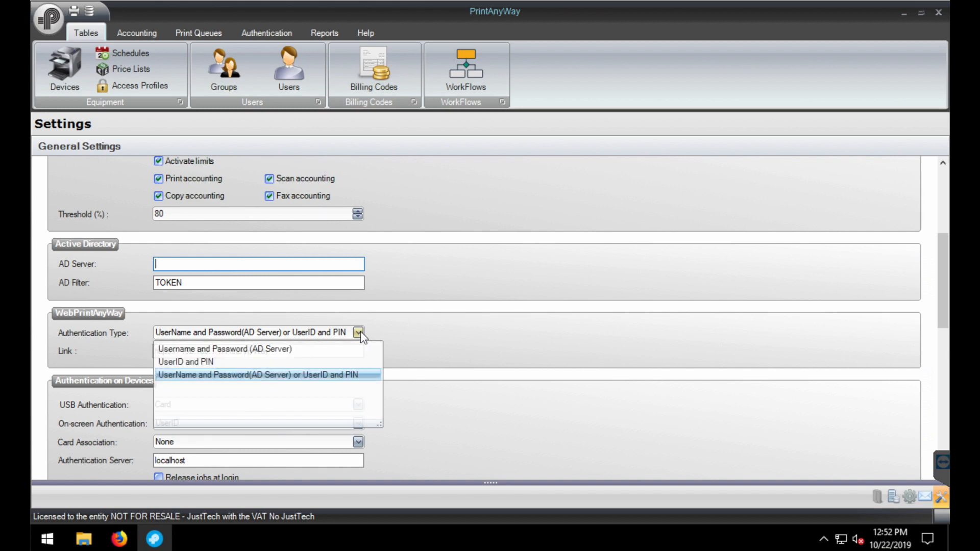
click(323, 377)
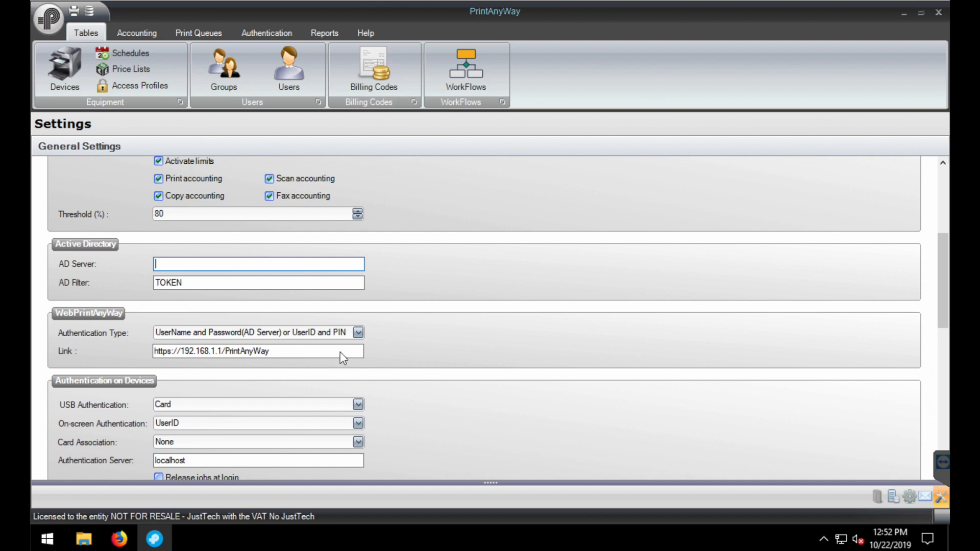
Open a Windows command prompt, run ipconfig to look up the computer's IPv4 address, and return to the PrintAnyWay settings
click(323, 356)
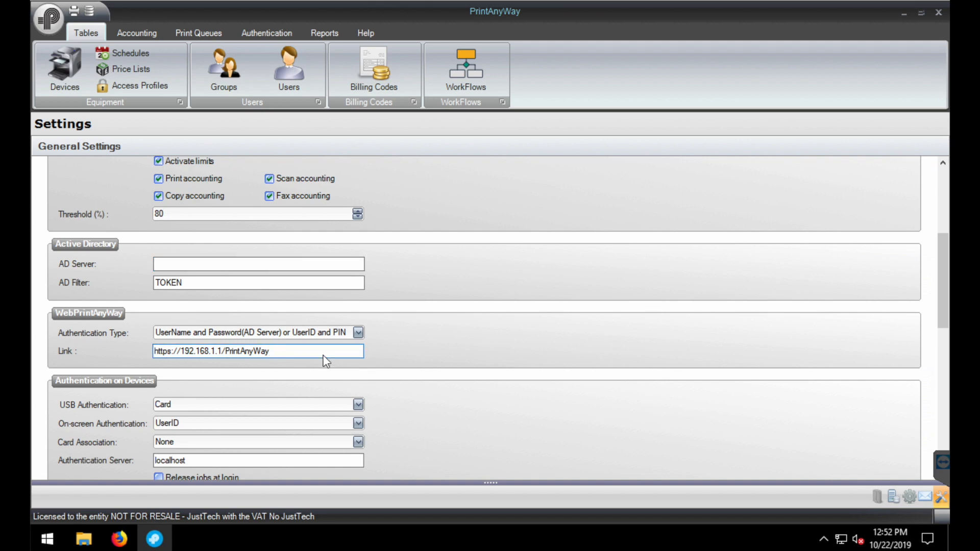
click(47, 539)
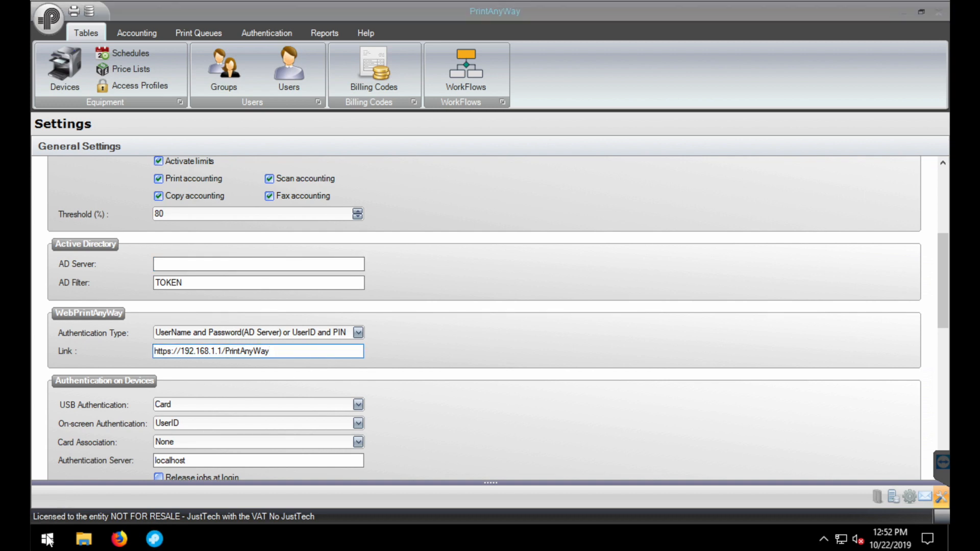
right_click(47, 539)
click(90, 465)
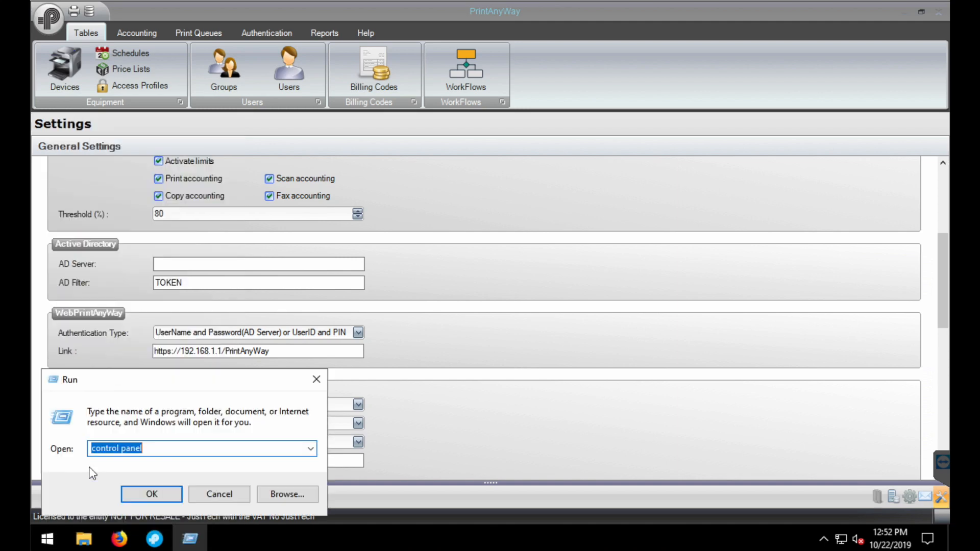
text(cmd)
key(Return)
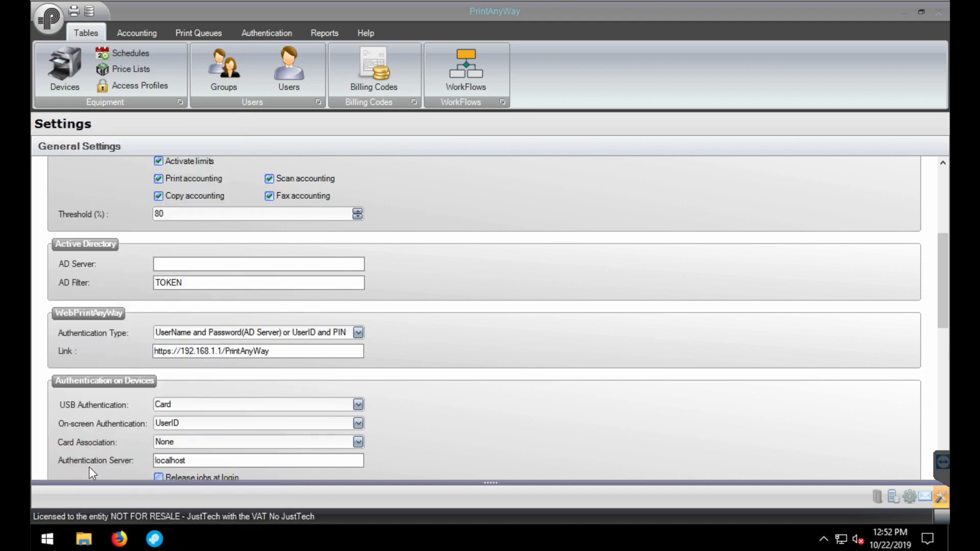
text(ip)
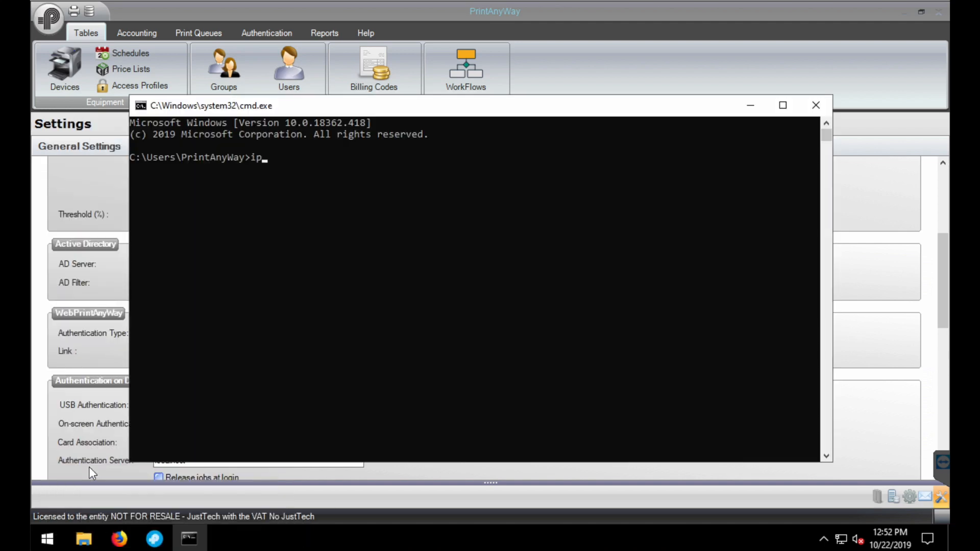
text(config)
key(Return)
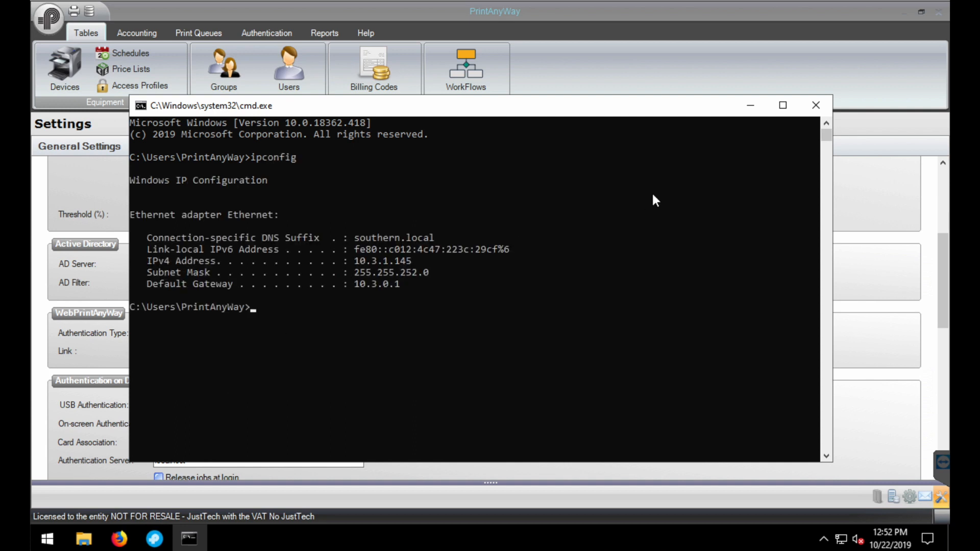
click(755, 105)
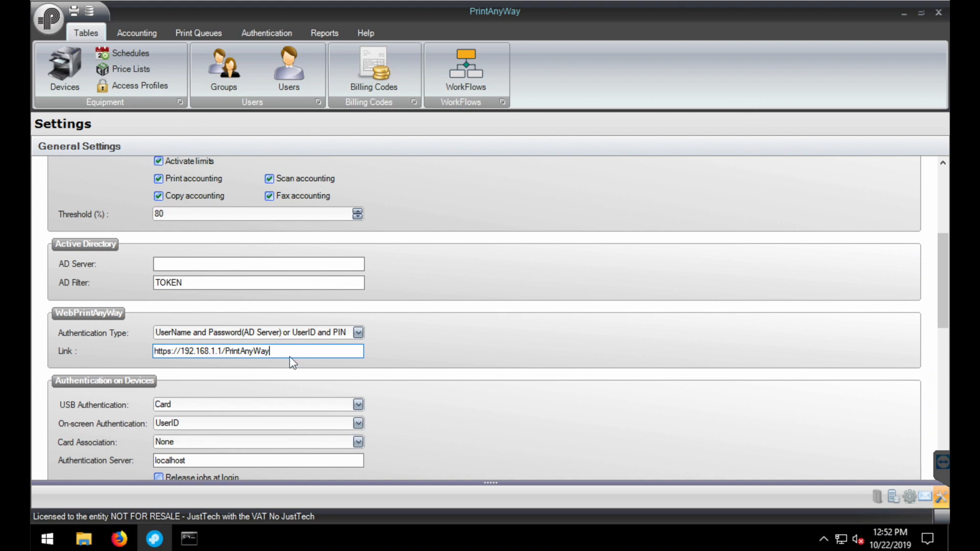
click(224, 350)
key(BackSpace)
key(BackSpace)
key(BackSpace)
key(BackSpace)
key(BackSpace)
key(BackSpace)
key(BackSpace)
key(BackSpace)
text(10.3.1.145)
Copy the complete WebPrintAnyWay link to the clipboard
drag(270, 357, 150, 351)
right_click(185, 350)
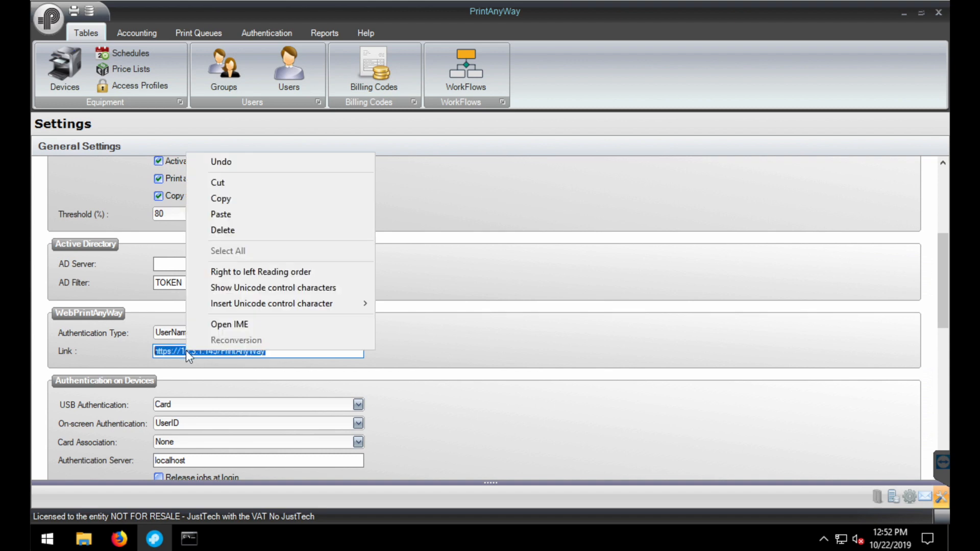
click(240, 199)
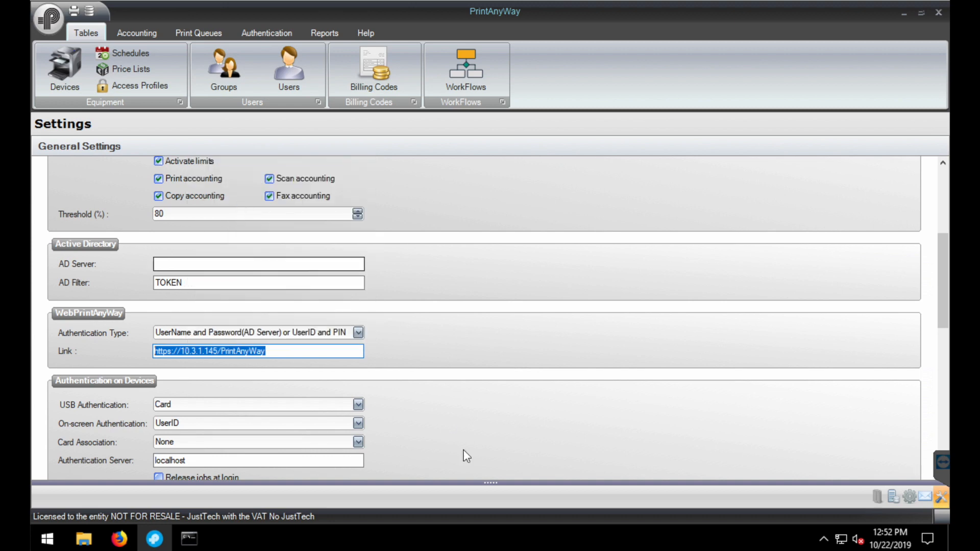
Set device on-screen authentication to UserName and Password(AD Server) or UserID and PIN, and card association to UserID and PIN
drag(942, 315, 943, 363)
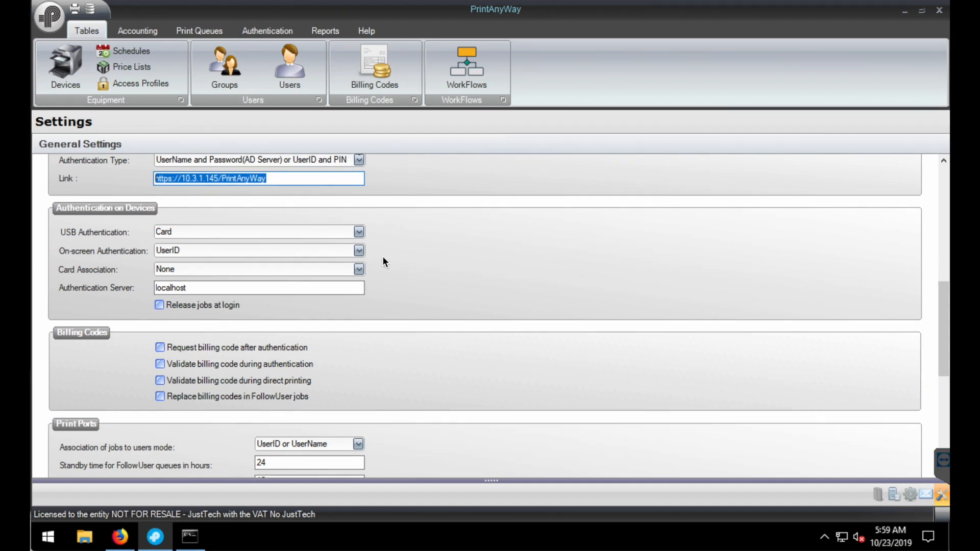
click(359, 251)
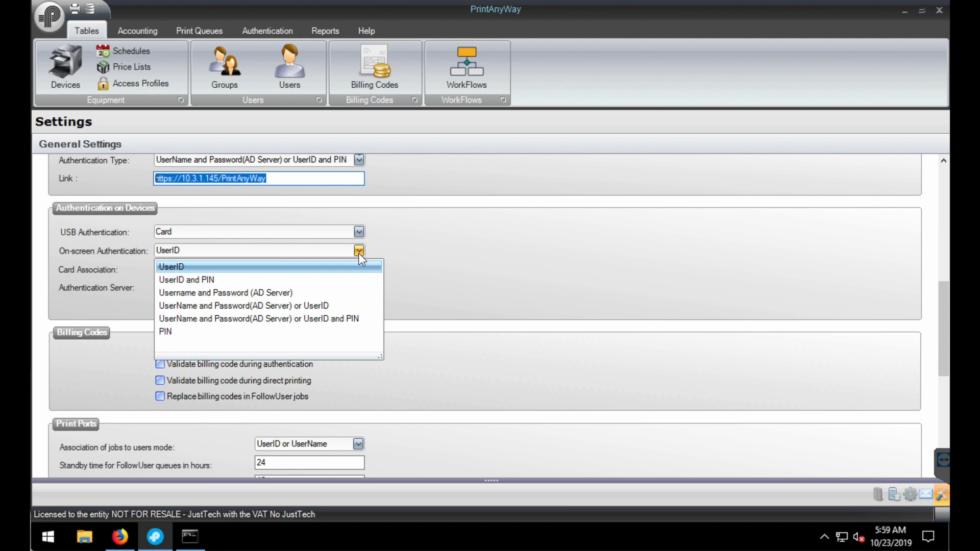
click(342, 319)
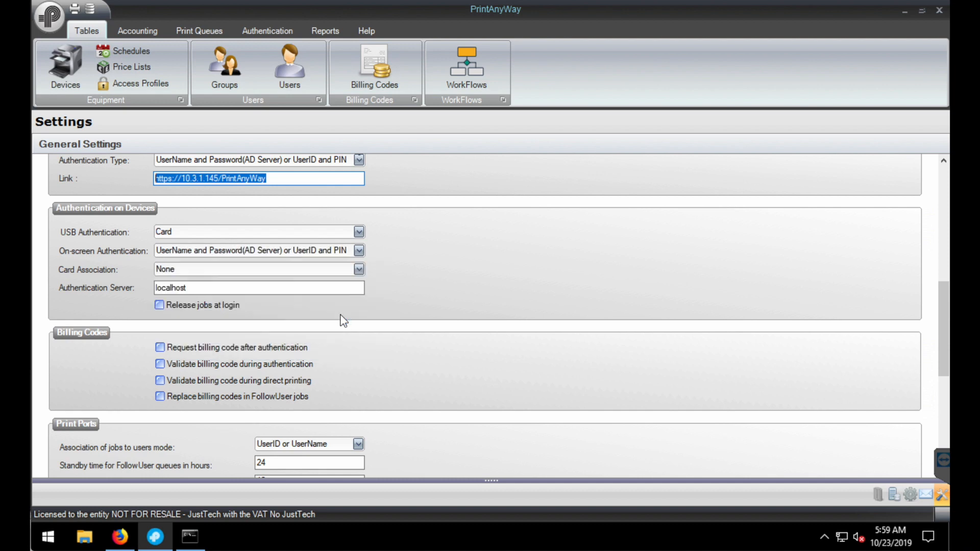
click(359, 269)
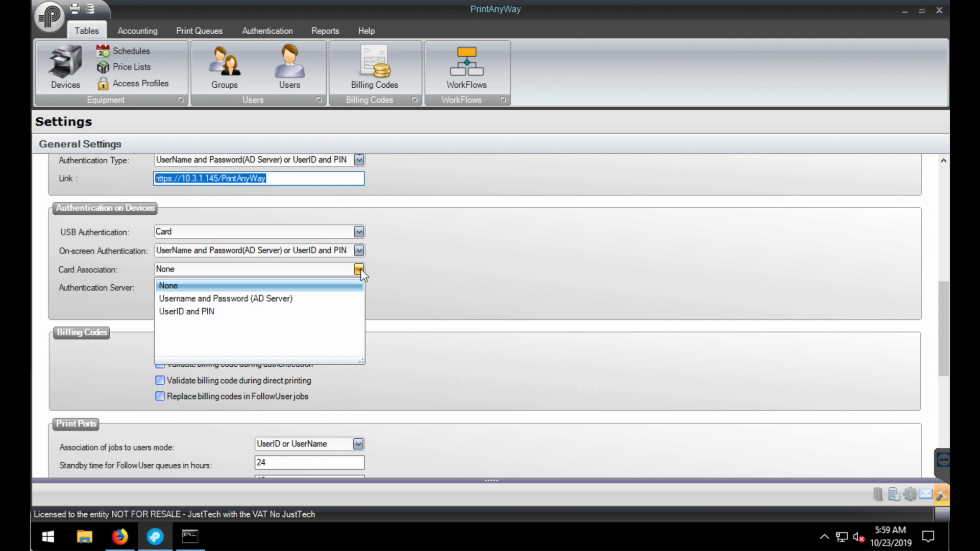
click(311, 310)
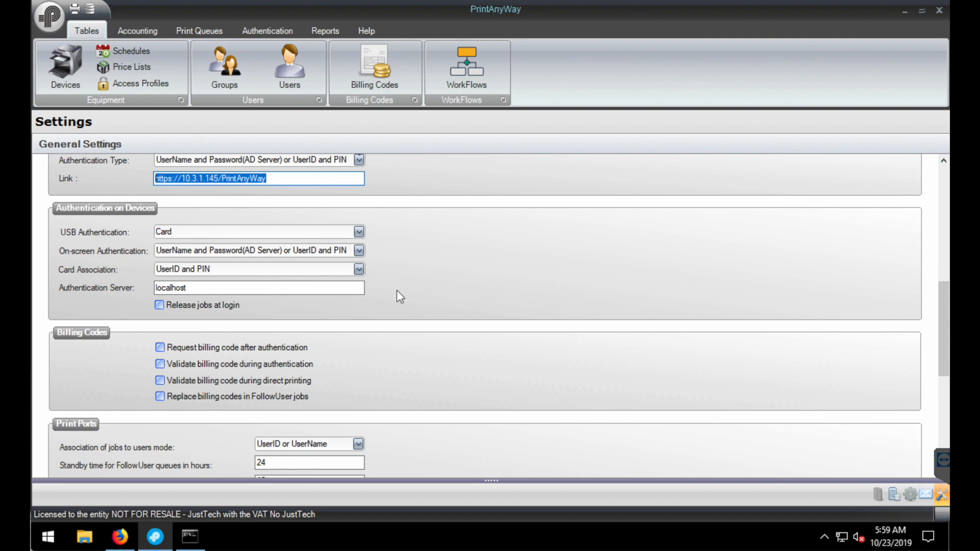
click(159, 305)
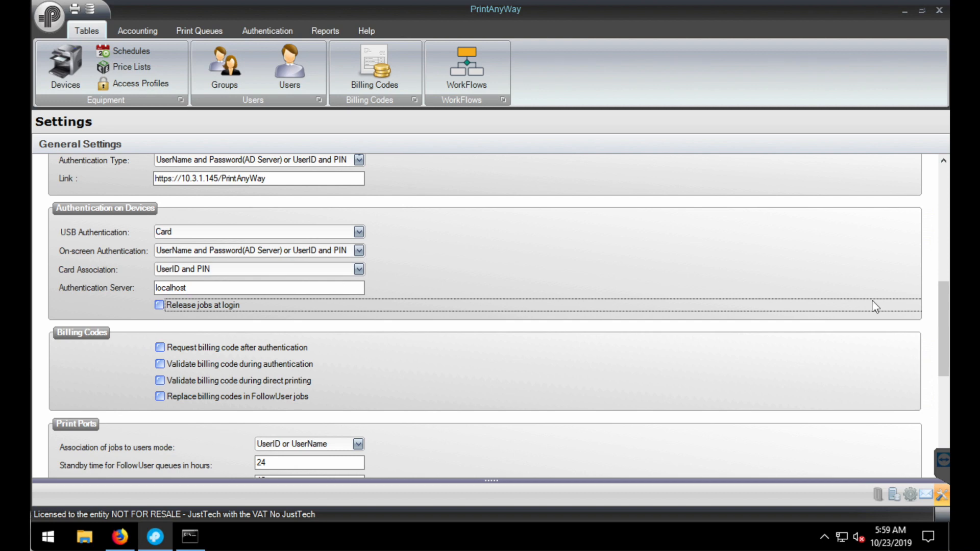
Save the general settings and dismiss the confirmation message
drag(943, 314, 938, 343)
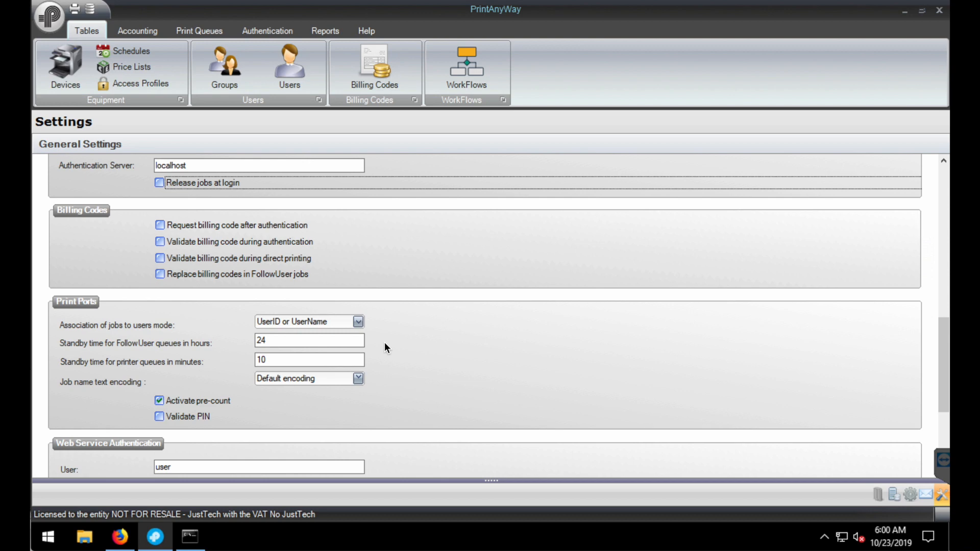
click(358, 362)
drag(942, 352, 935, 403)
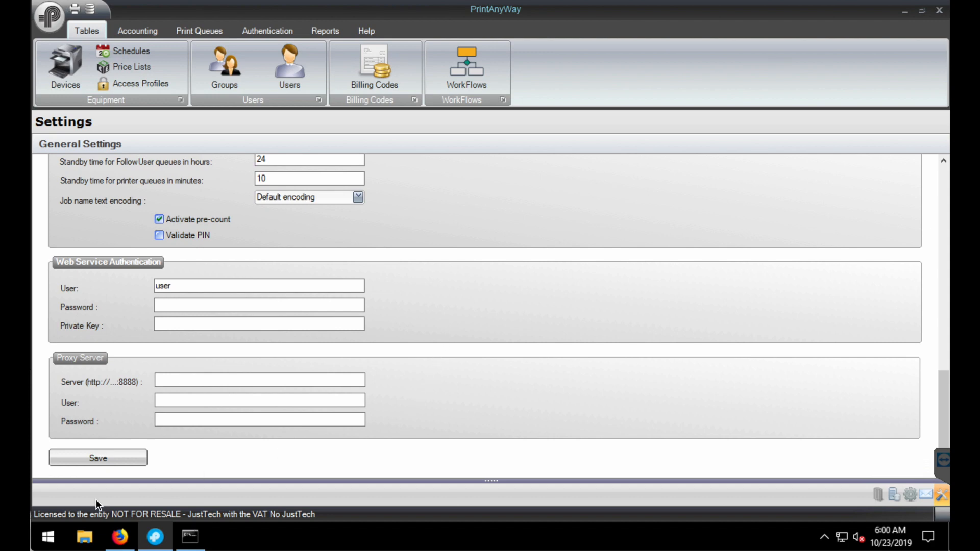
click(99, 460)
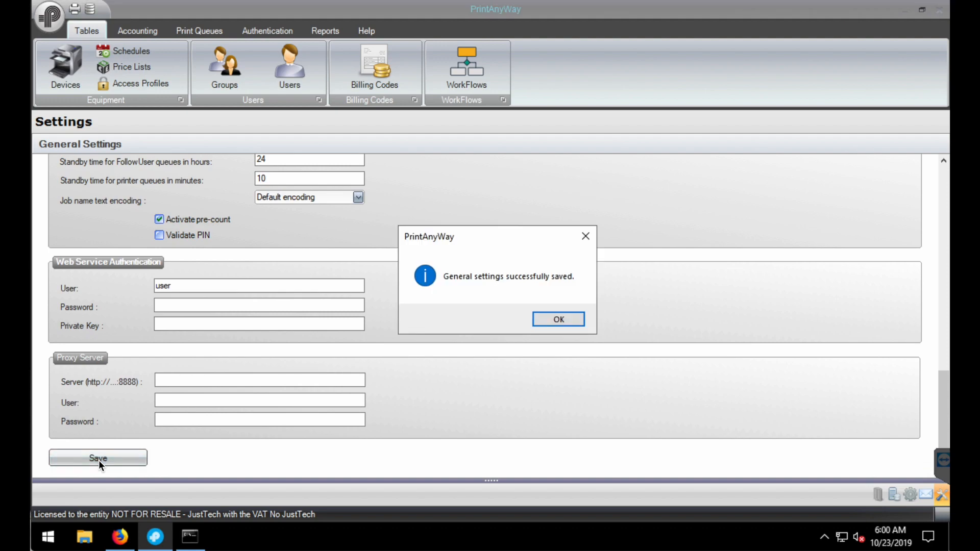
click(553, 318)
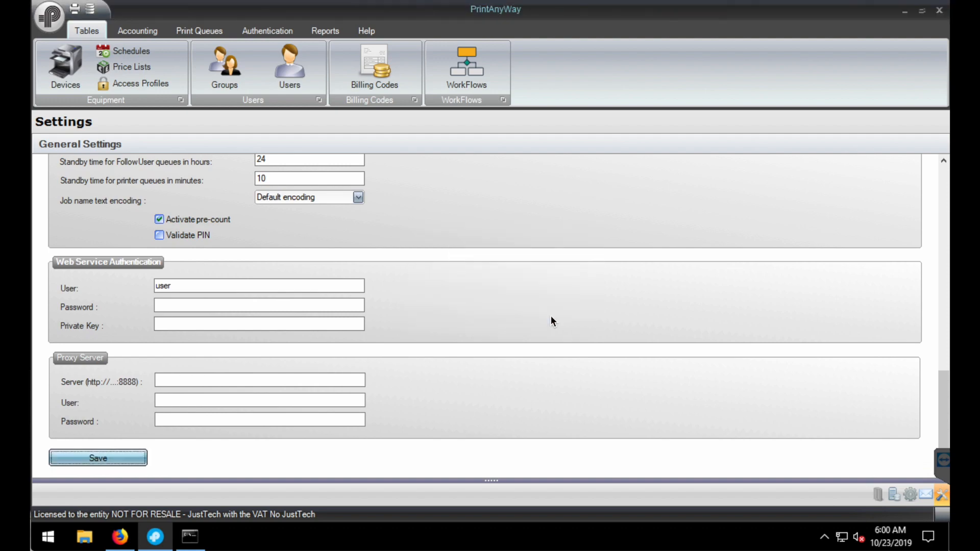